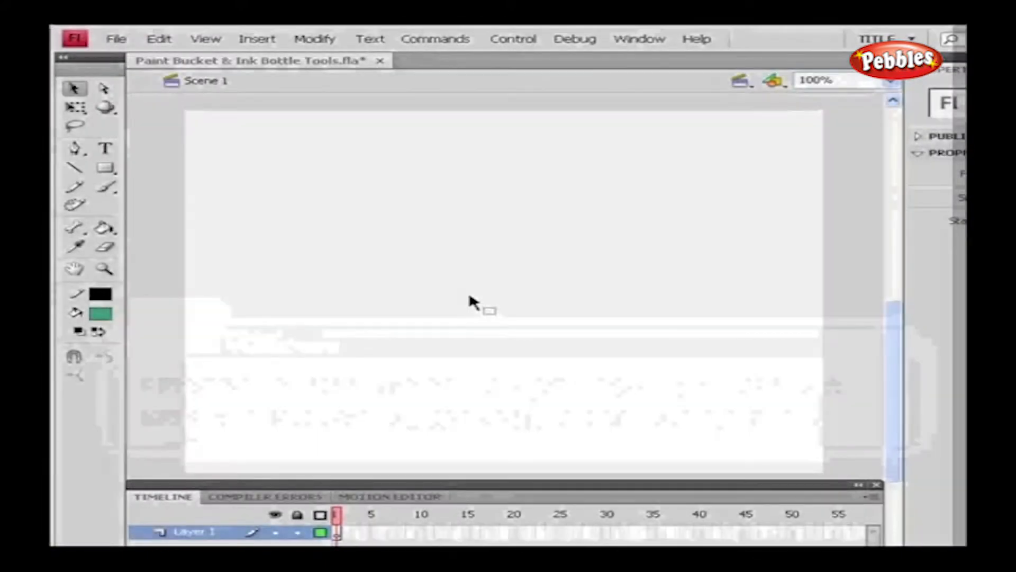
Draw a green square with a black outline mid-stage and fill it with the blue-to-yellow linear gradient using the Paint Bucket tool
click(105, 167)
drag(428, 227, 595, 356)
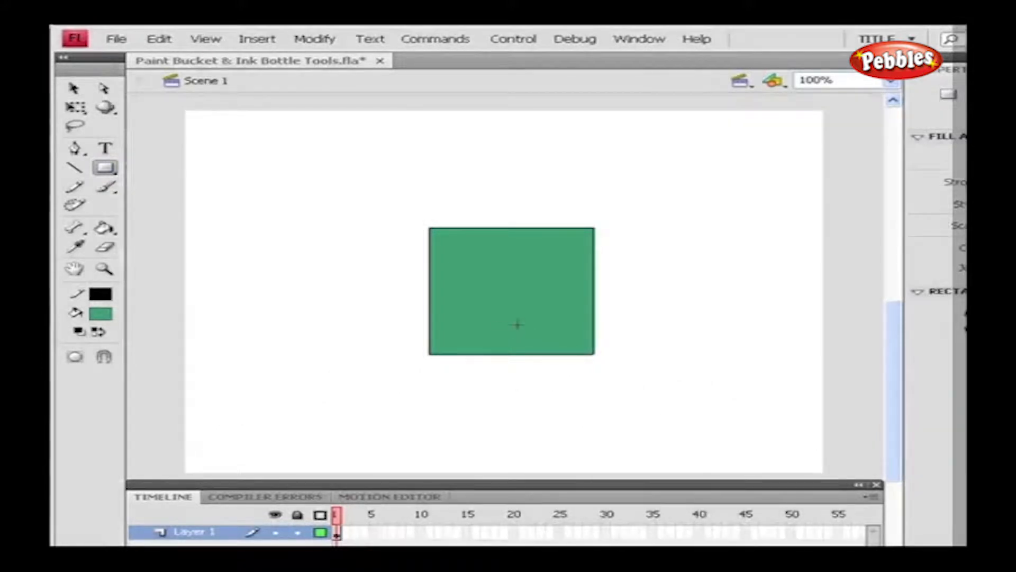
click(104, 315)
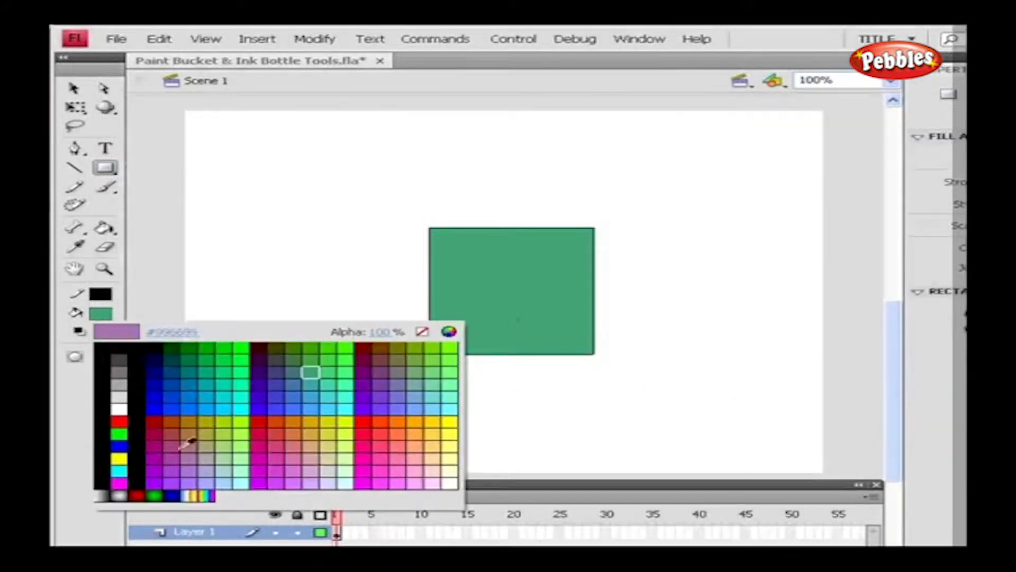
click(192, 494)
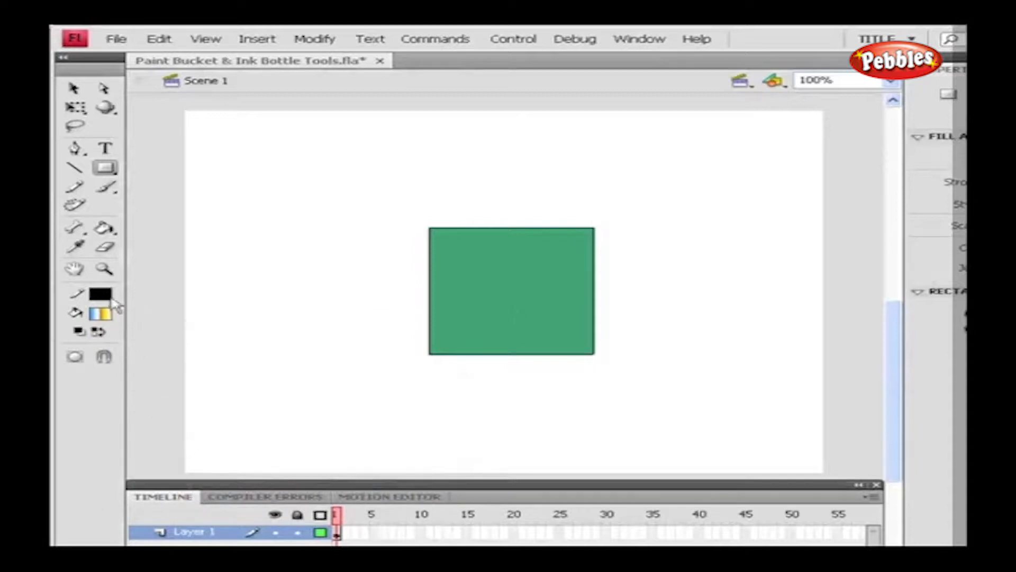
click(104, 231)
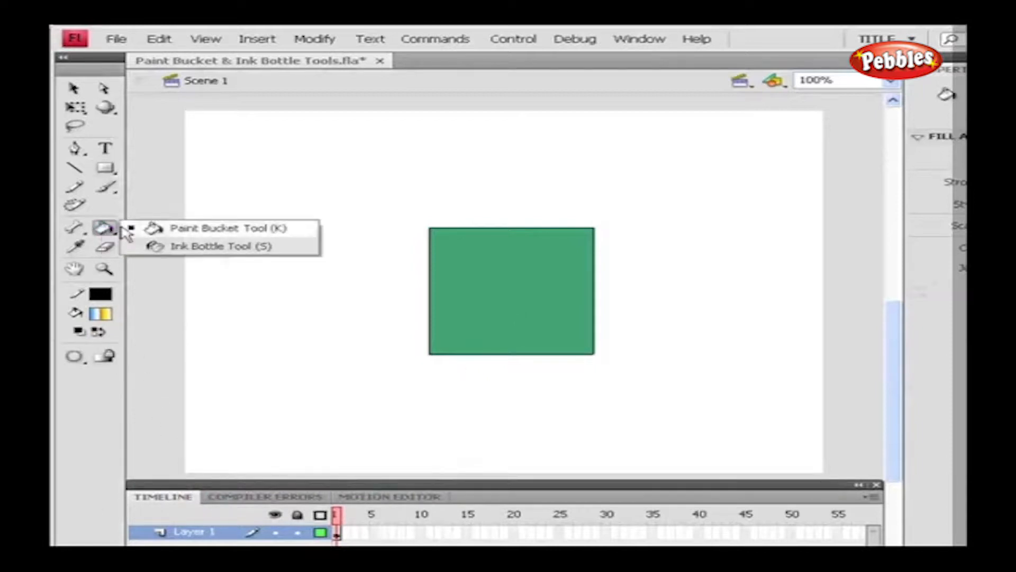
click(185, 230)
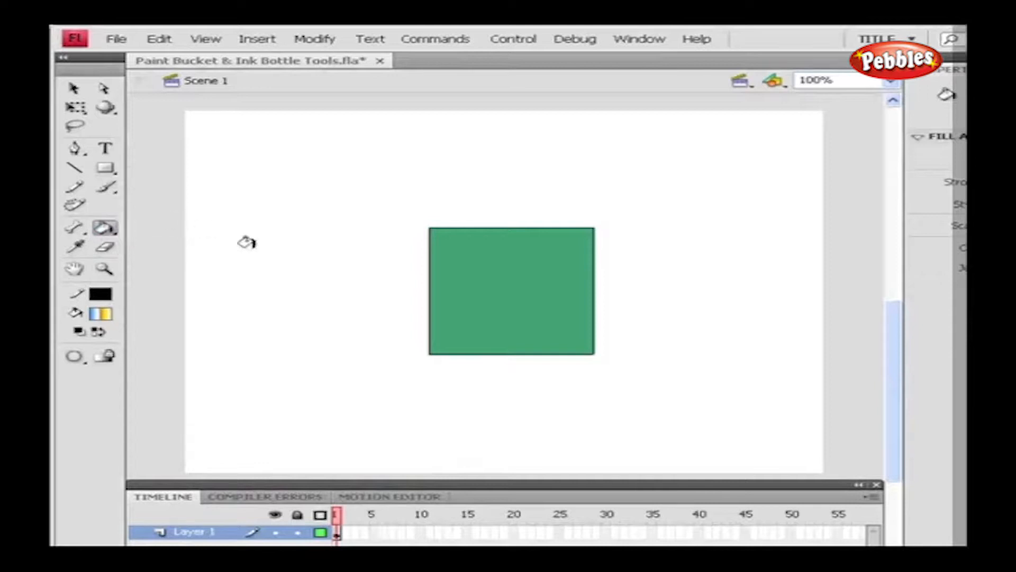
click(468, 298)
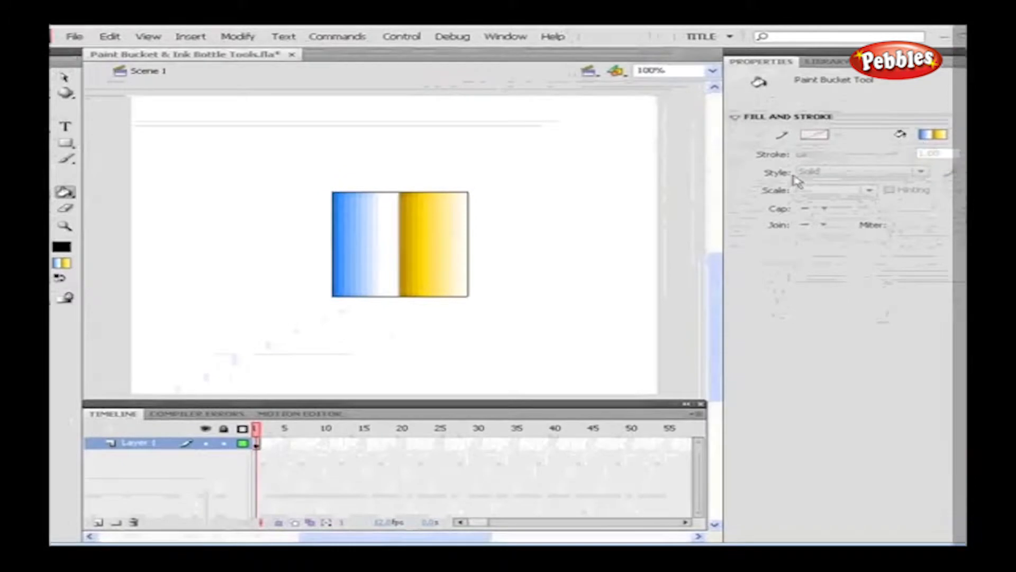
Open the image images.jpg1.jpg from the Rose folder, showing all file types in the Open dialog
click(77, 37)
click(95, 59)
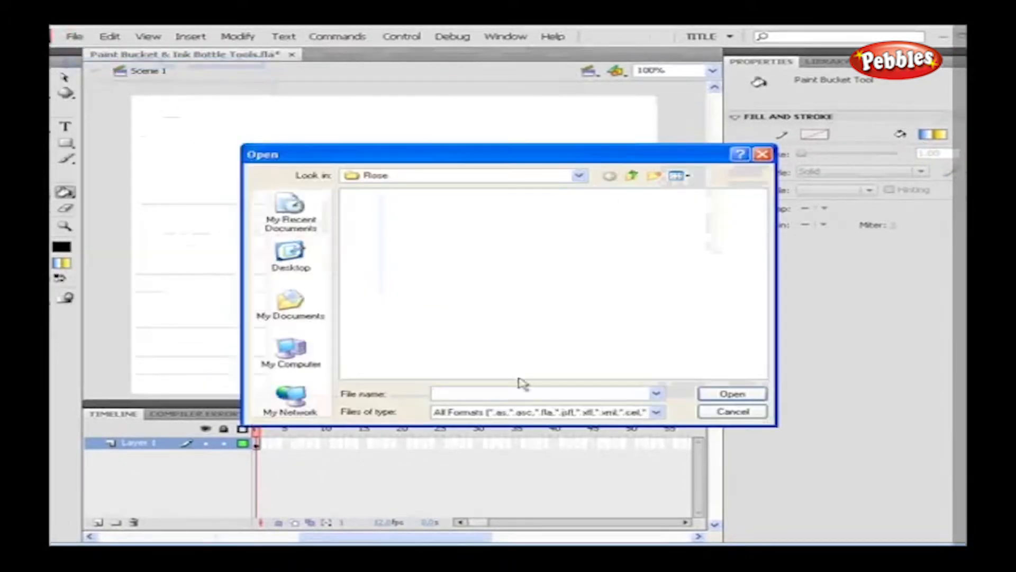
click(656, 412)
click(571, 494)
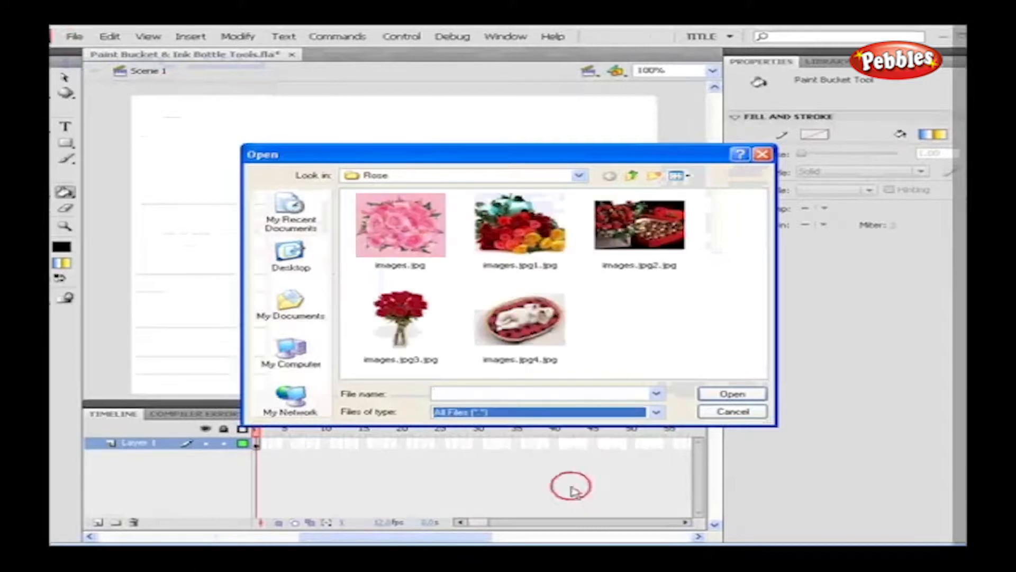
click(491, 255)
click(700, 393)
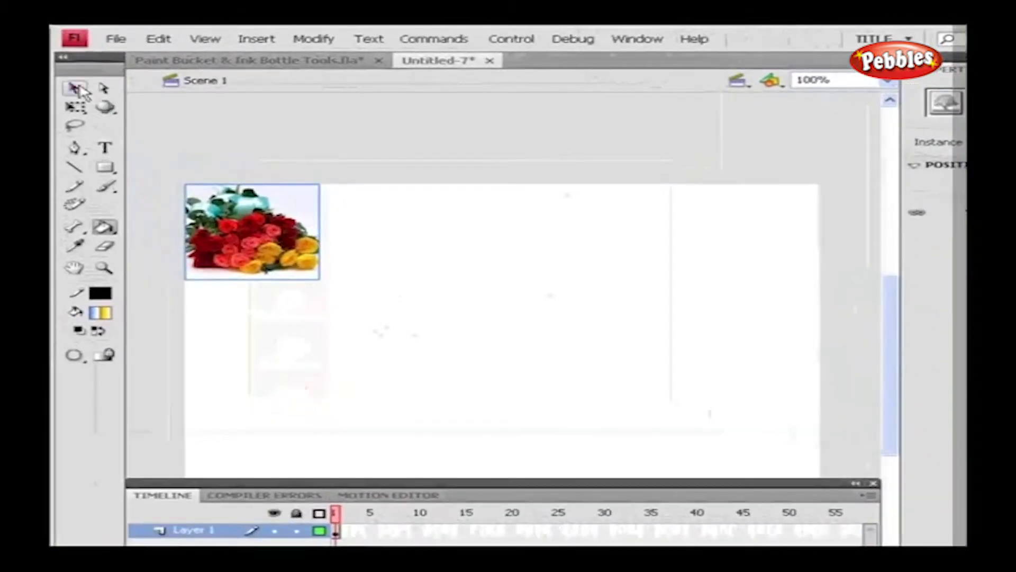
Move the rose image toward the middle of the stage and break the bitmap apart into an editable shape
click(74, 89)
drag(249, 228, 497, 373)
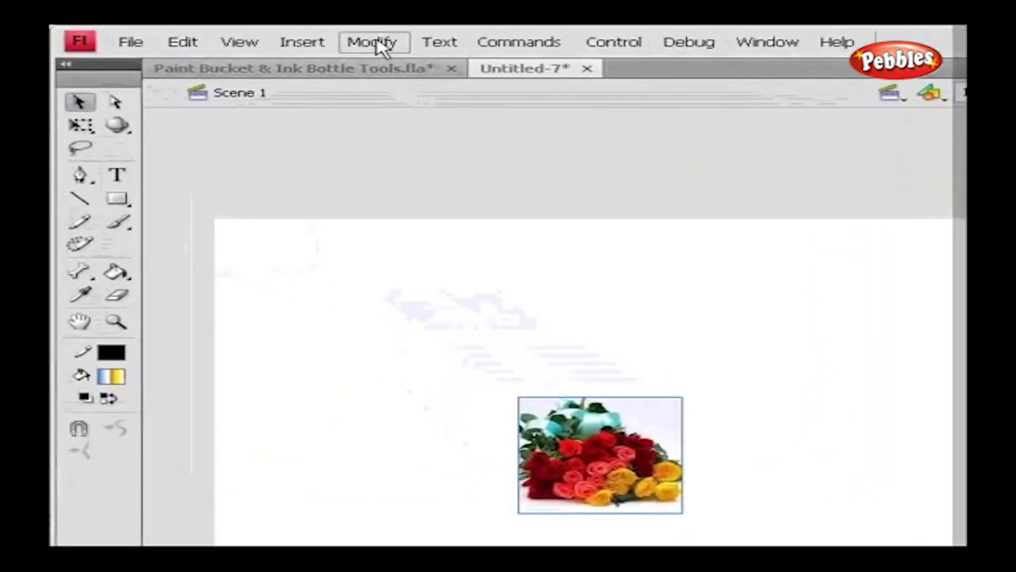
click(376, 42)
click(423, 107)
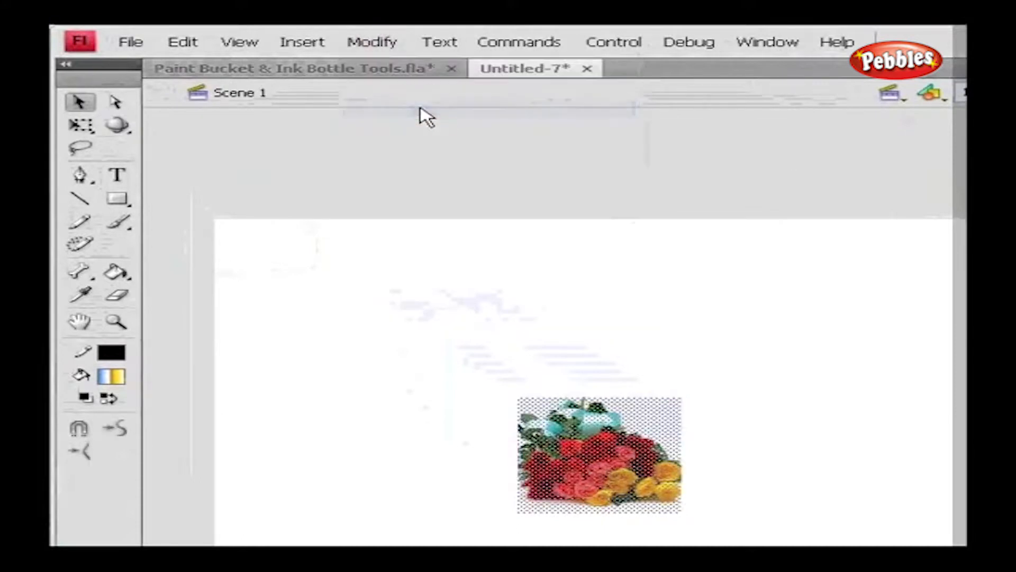
click(710, 439)
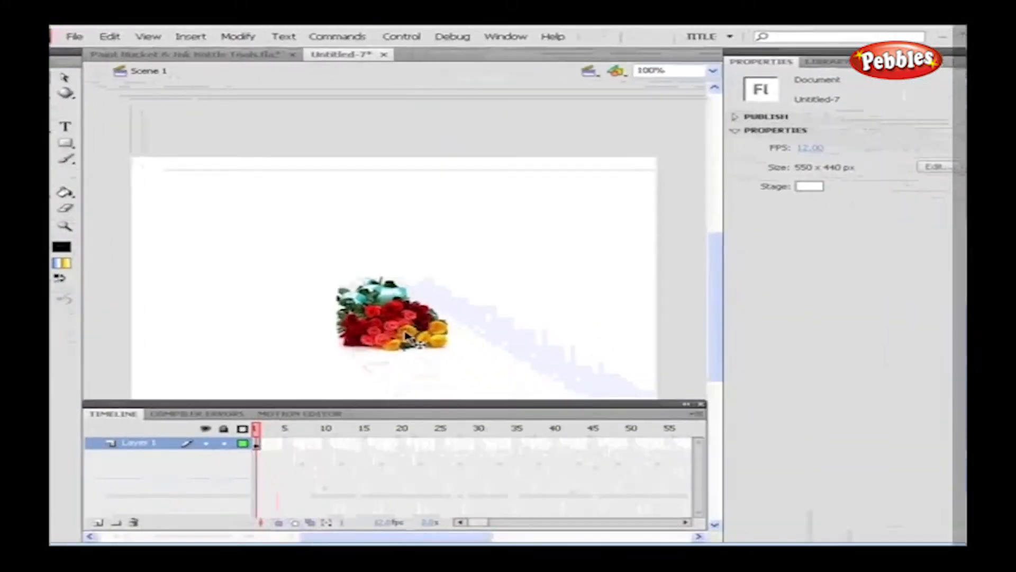
click(407, 337)
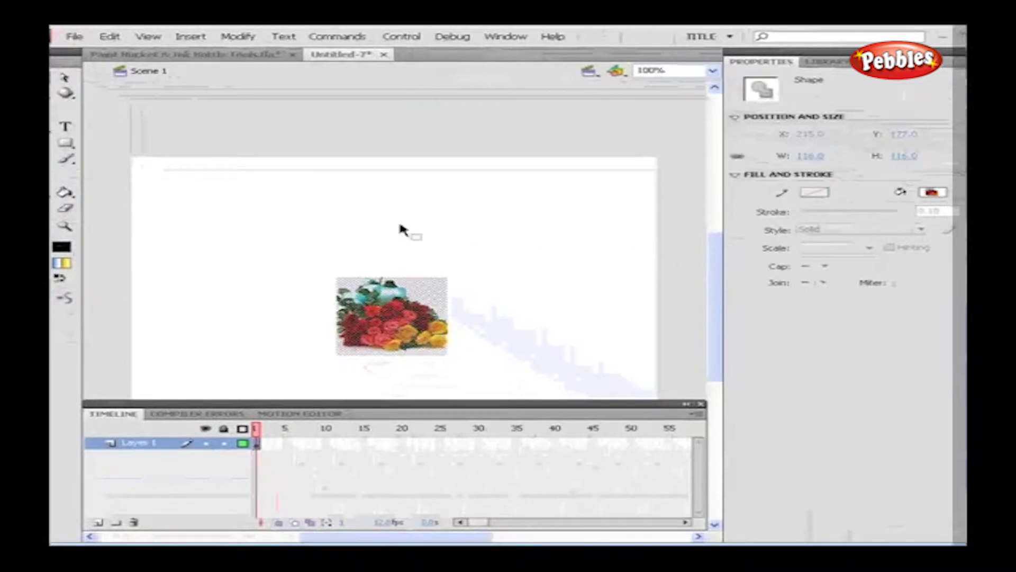
Draw a rectangle above the rose image and fill it with the rose bitmap swatch using the Paint Bucket tool
click(65, 143)
drag(242, 197, 375, 253)
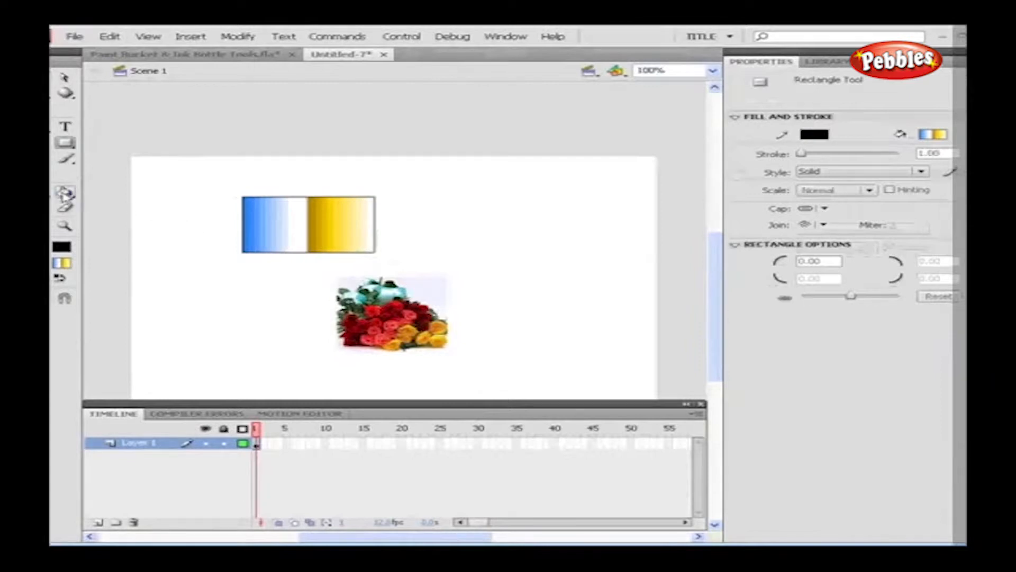
click(64, 192)
click(926, 135)
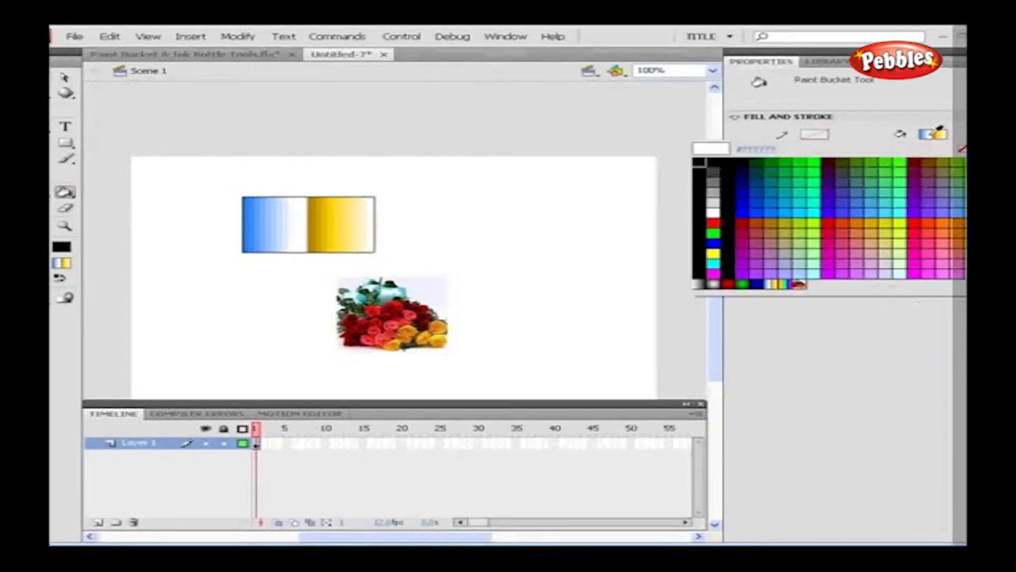
click(801, 283)
click(288, 226)
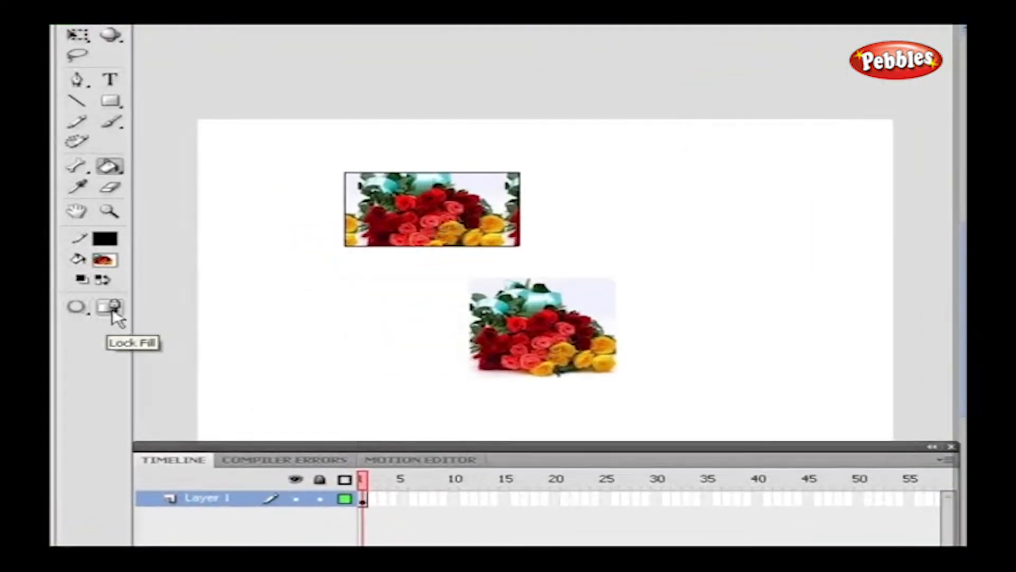
Choose Close Small Gaps for the Paint Bucket, then draw a bitmap-filled rectangle with a triangular line roof beside the rose image
click(77, 307)
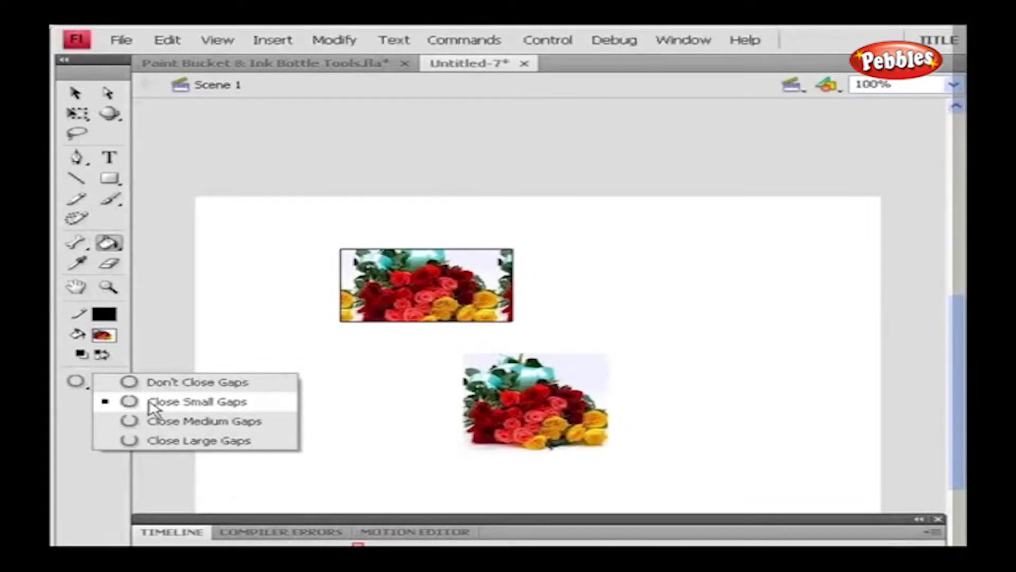
click(150, 402)
click(109, 178)
mouse_move(688, 299)
mouse_down()
mouse_move(785, 417)
mouse_move(830, 440)
mouse_up()
key(n)
mouse_move(688, 299)
mouse_down()
mouse_move(767, 215)
mouse_move(831, 300)
mouse_up()
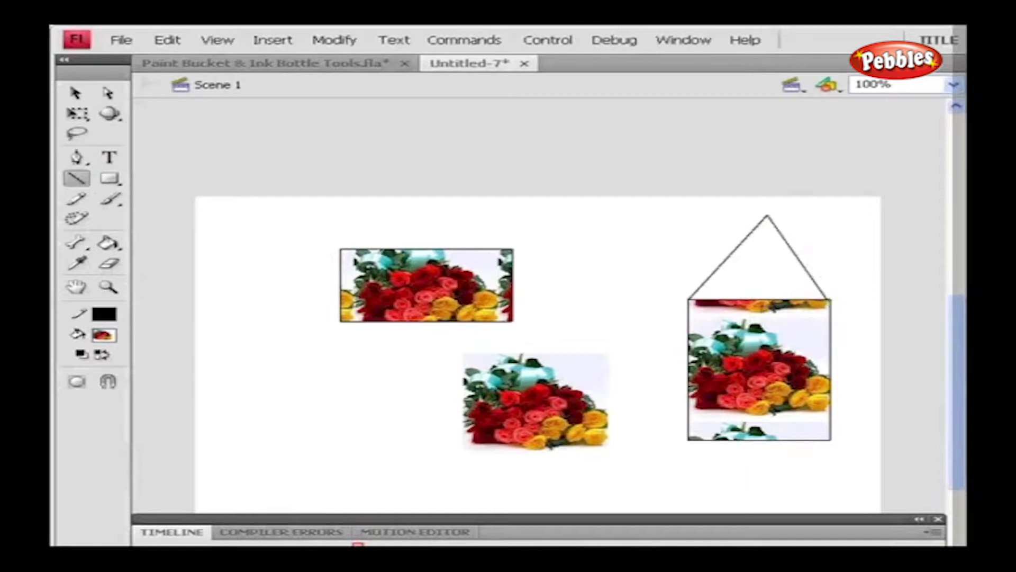
Fill the triangle above the rectangle with the rose bitmap using the Paint Bucket set to Close Small Gaps
click(109, 242)
click(77, 382)
click(139, 394)
click(743, 273)
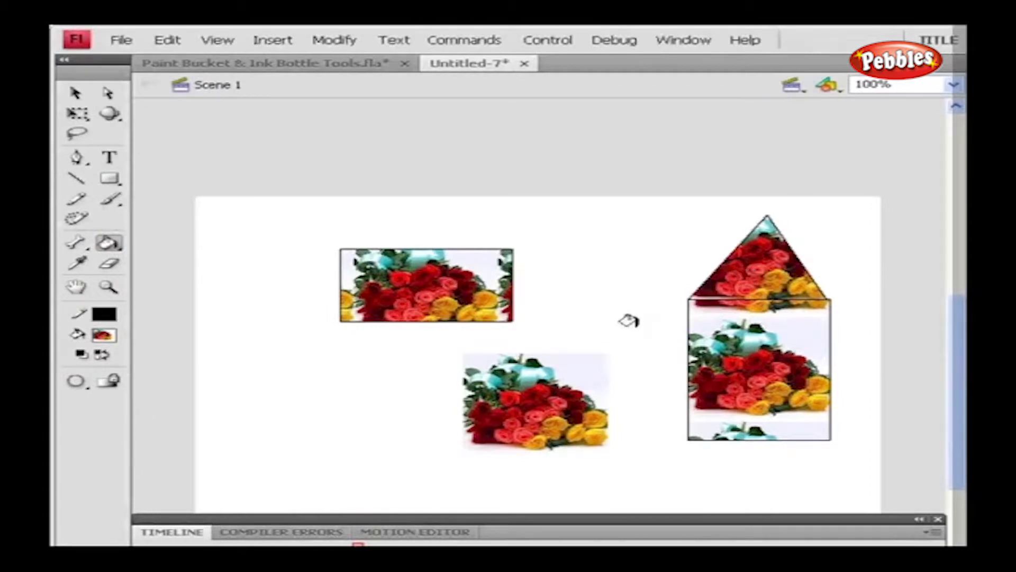
Set the Paint Bucket gap size to Close Large Gaps and switch to the Ink Bottle tool
click(76, 382)
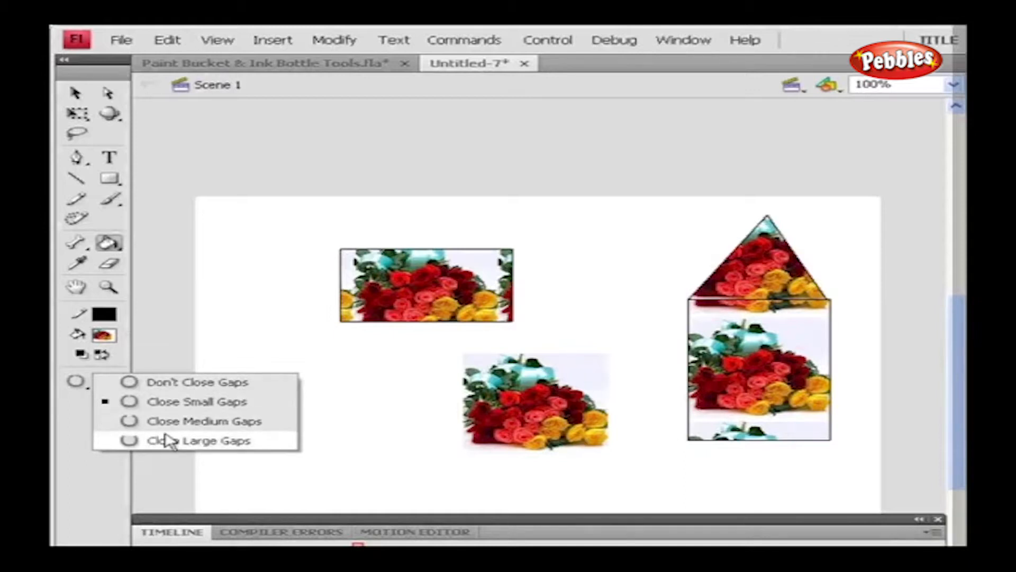
click(273, 440)
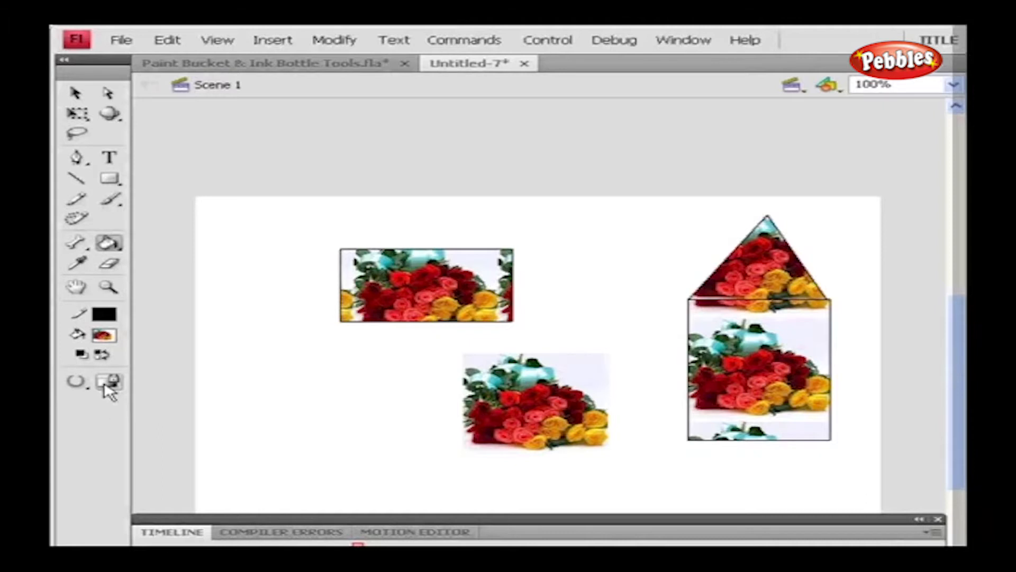
click(109, 242)
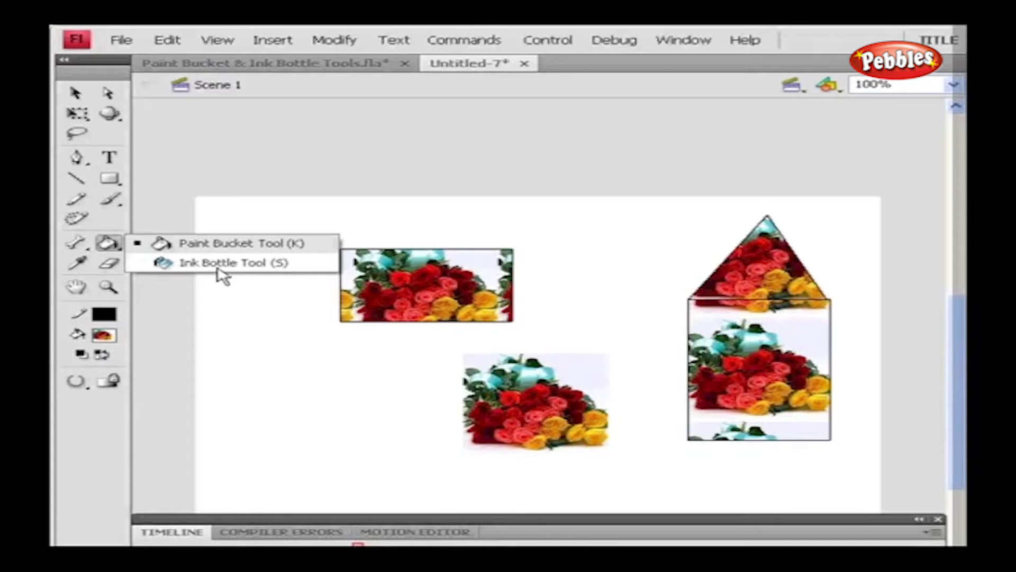
click(218, 268)
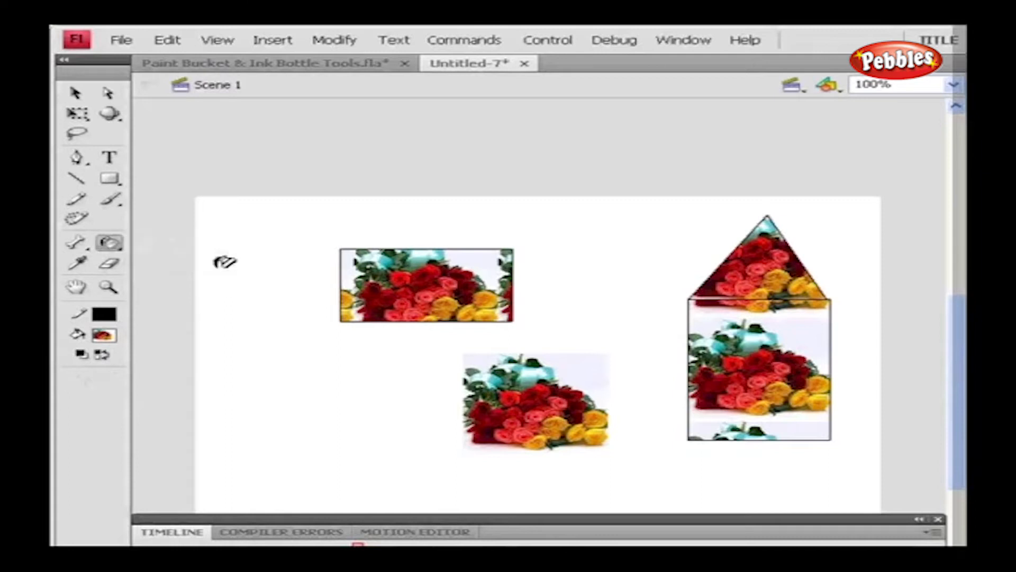
Draw a rectangle with a #0000CC blue fill and black outline in the empty area beside the rose image
click(109, 178)
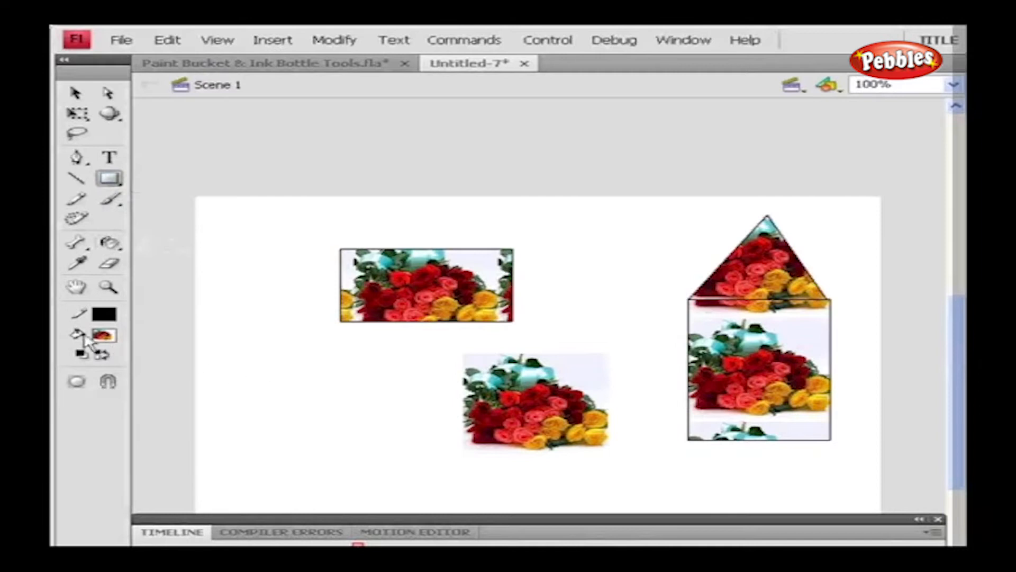
click(103, 335)
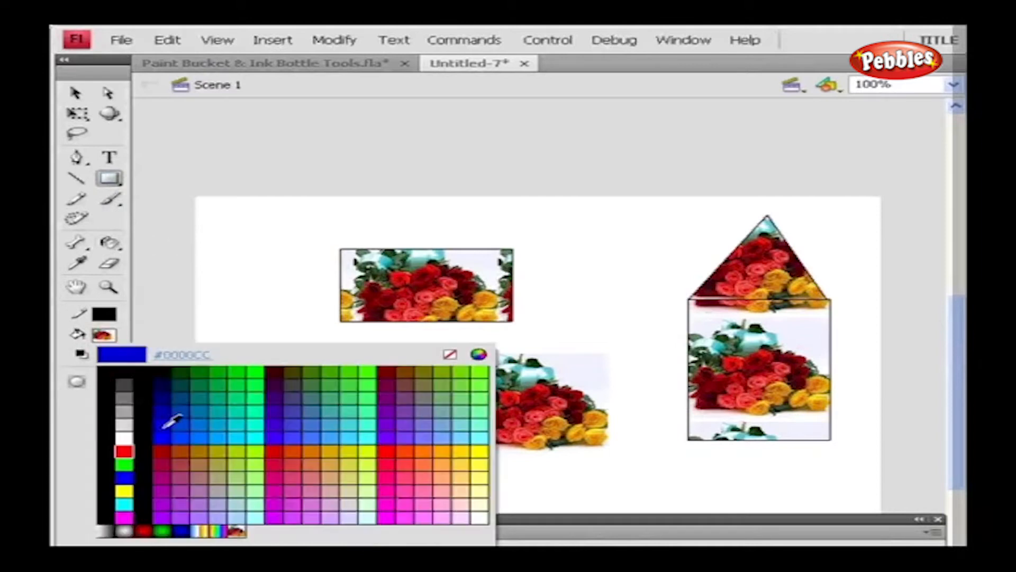
click(164, 426)
mouse_move(234, 370)
mouse_down()
mouse_move(309, 440)
mouse_move(335, 447)
mouse_up()
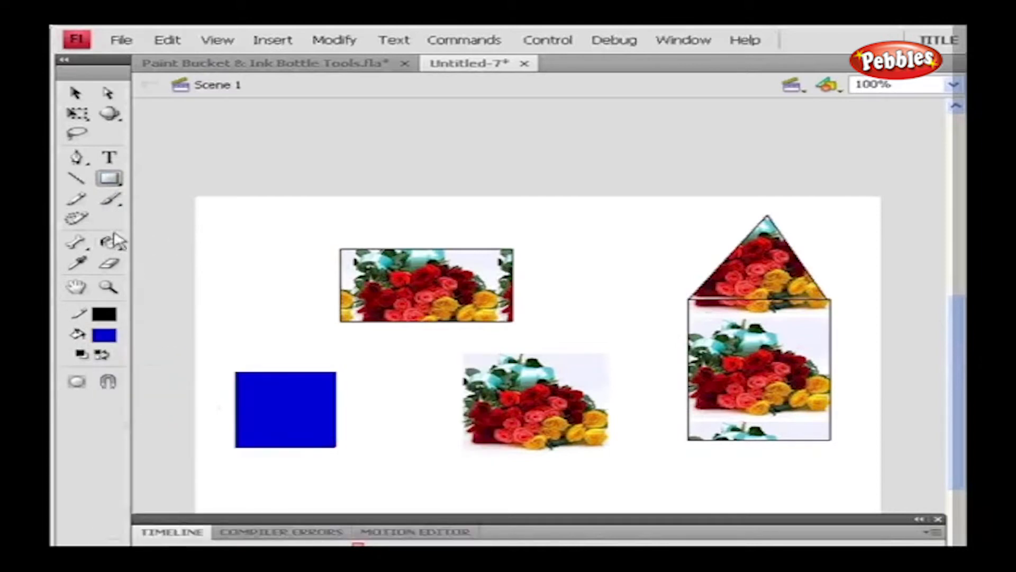
Draw a yellow-green oval with no stroke between the blue rectangle and the rose image
click(108, 177)
click(184, 198)
click(116, 316)
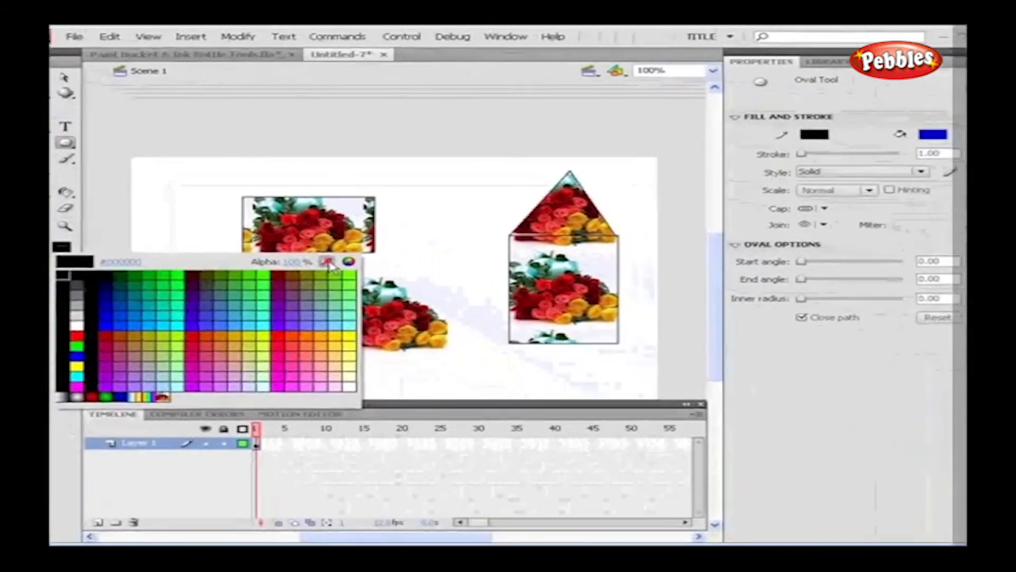
click(327, 261)
click(62, 262)
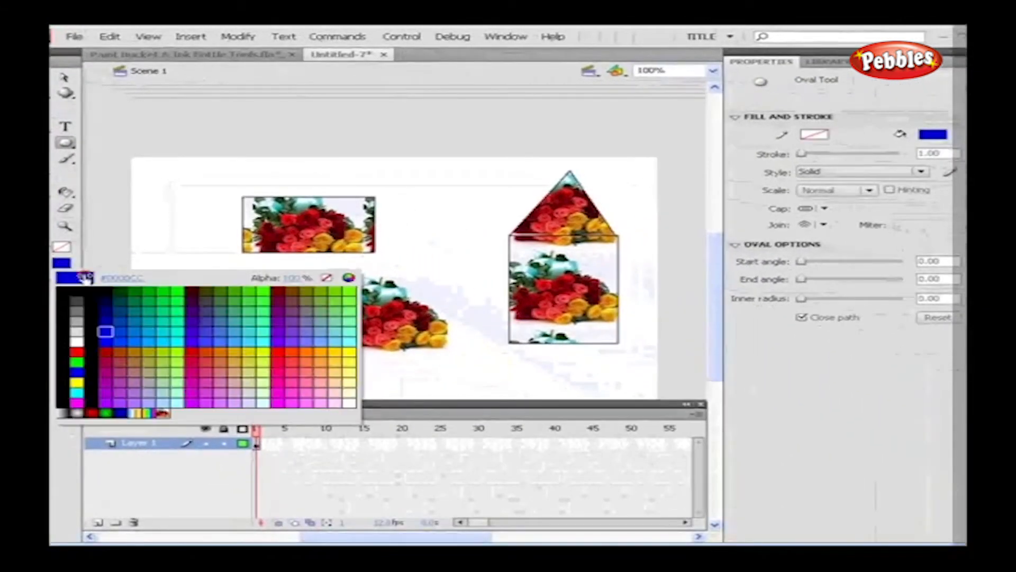
click(264, 356)
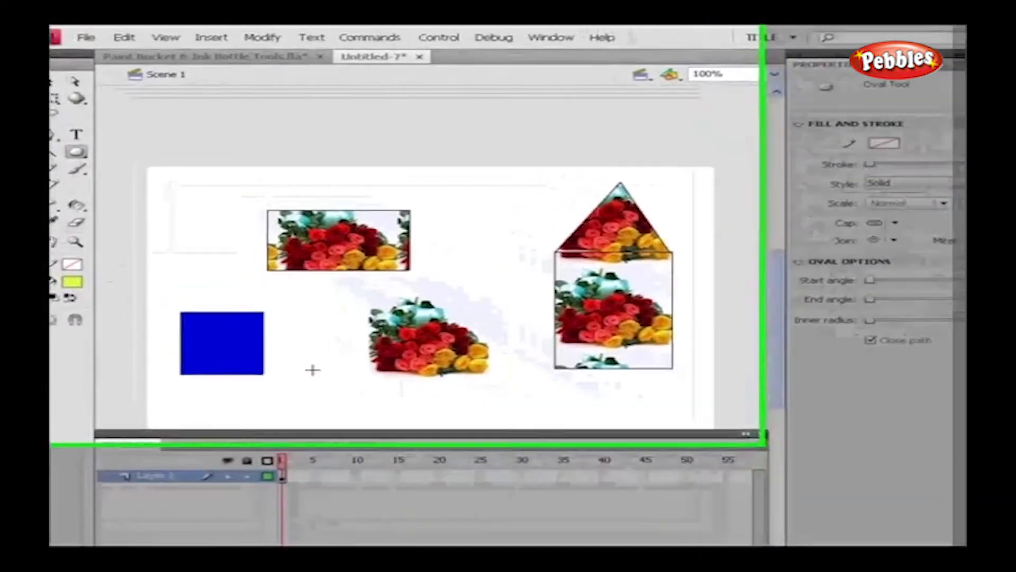
drag(294, 369, 362, 417)
Apply a light blue stroke to the blue rectangle, the oval and the broken-apart rose image with the Ink Bottle tool
drag(471, 517, 470, 517)
scroll(524, 479, down, 3)
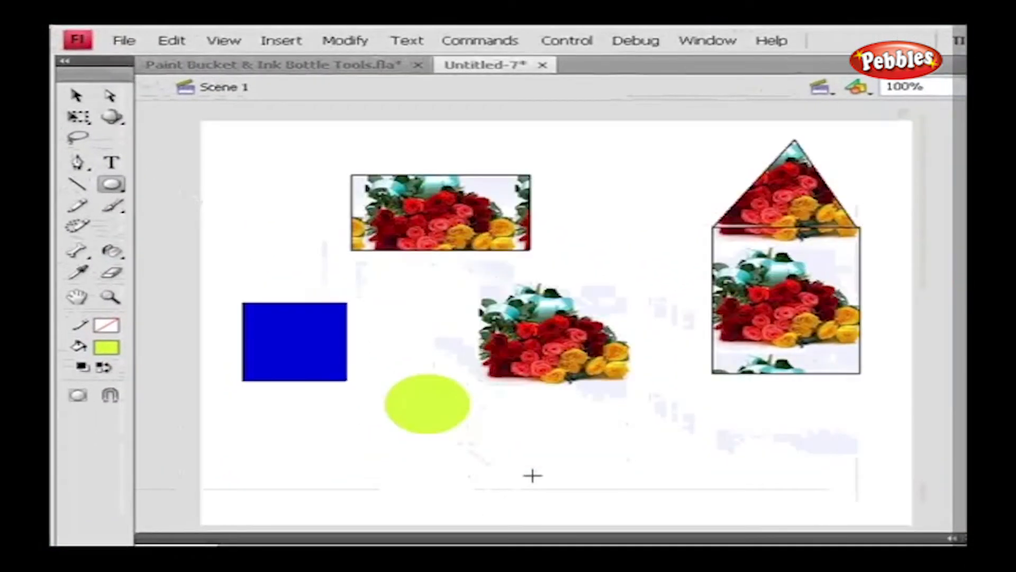
scroll(533, 475, down, 3)
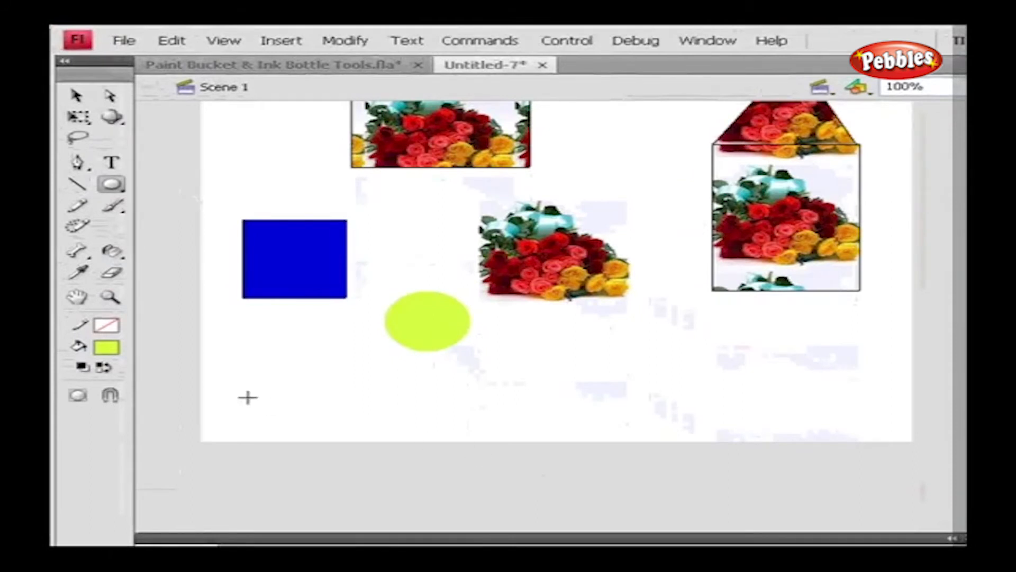
click(112, 250)
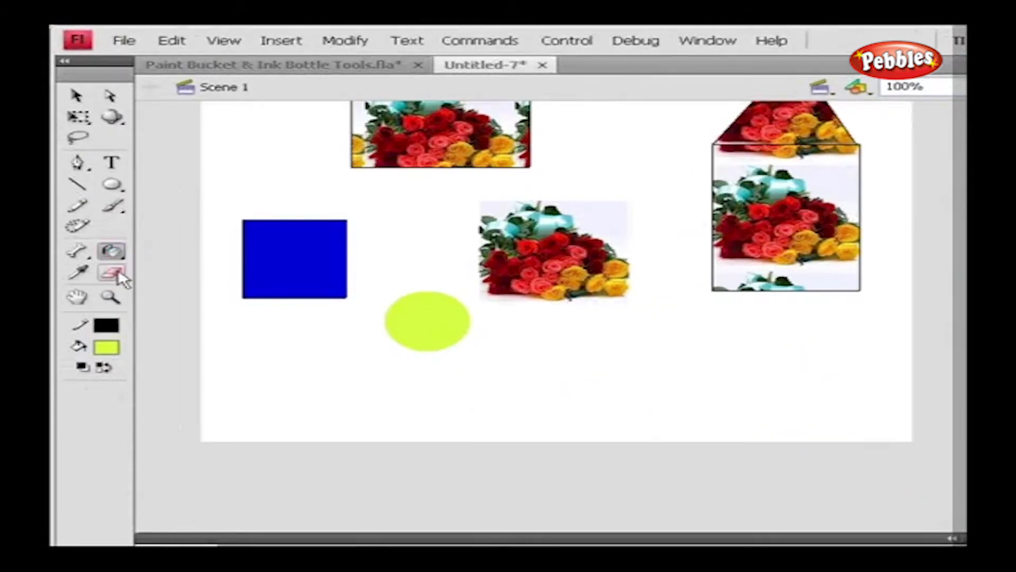
click(116, 330)
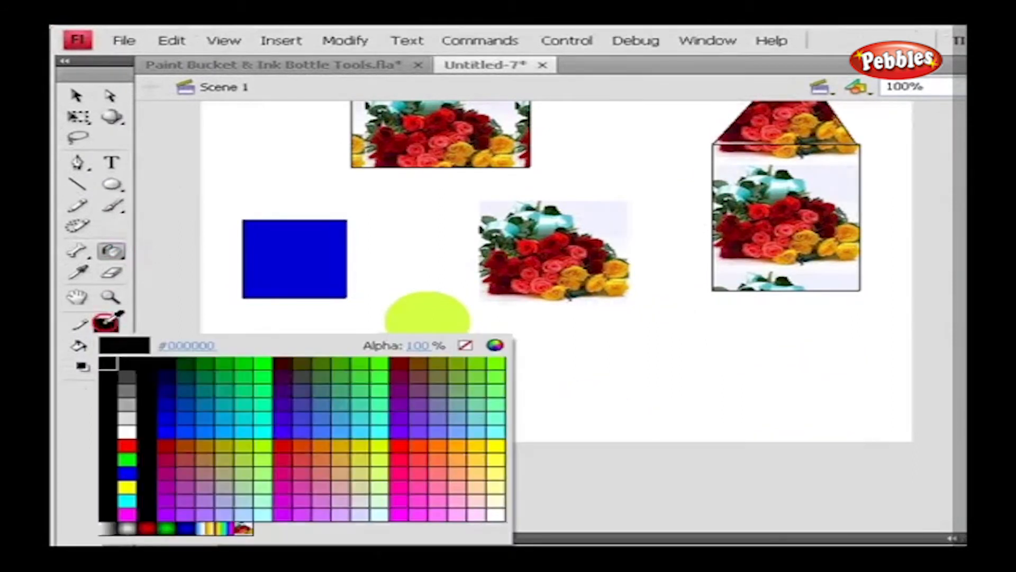
click(249, 427)
click(277, 213)
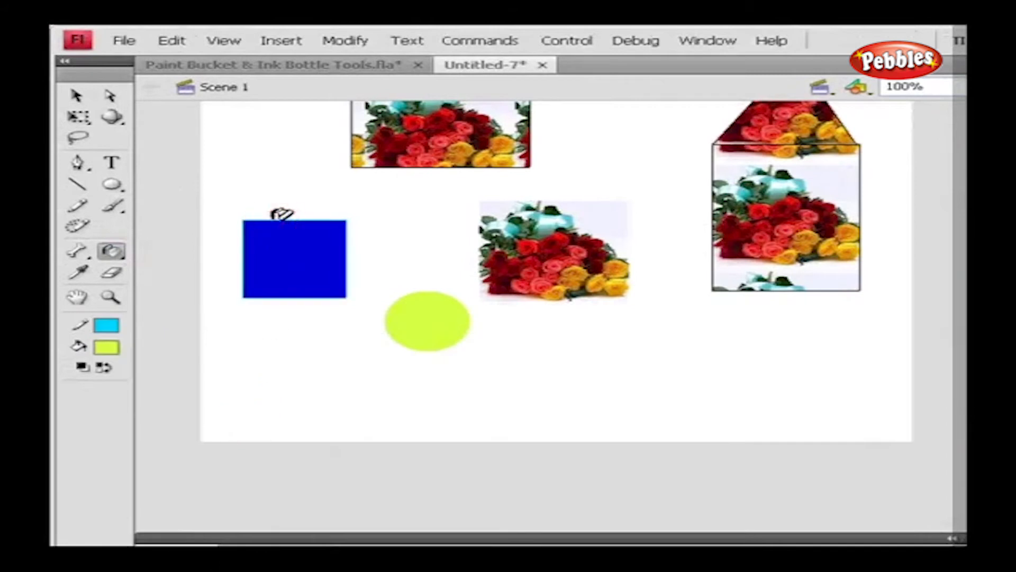
click(419, 295)
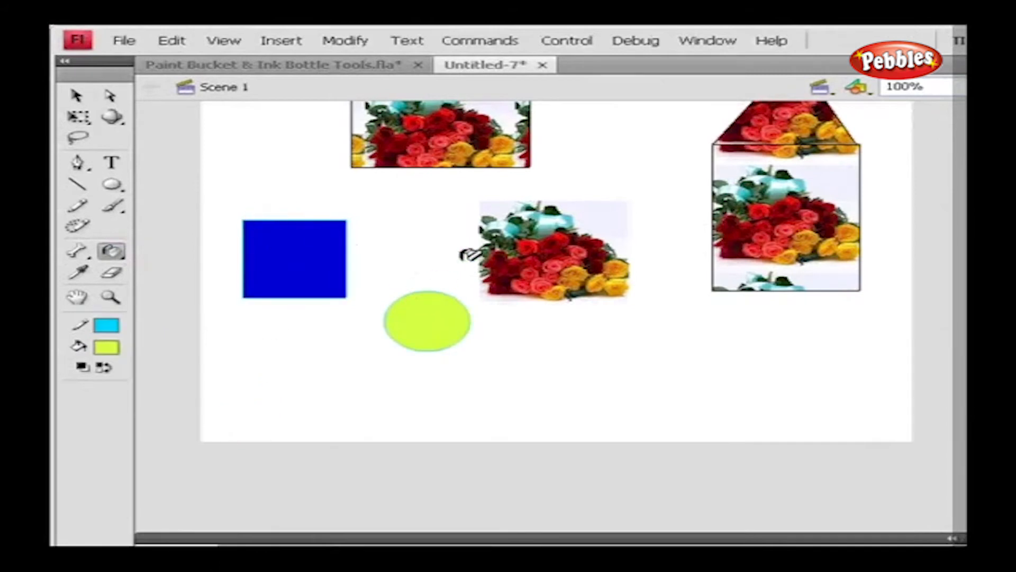
click(529, 200)
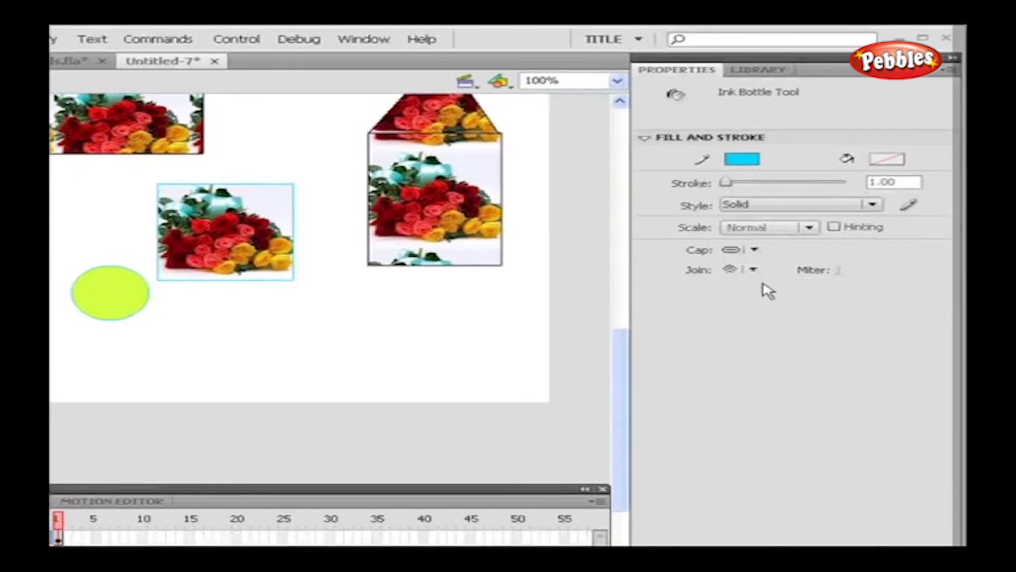
Set the Ink Bottle stroke to Dashed with a thickness of 3 and apply it to the oval and the rose image
click(775, 208)
click(762, 251)
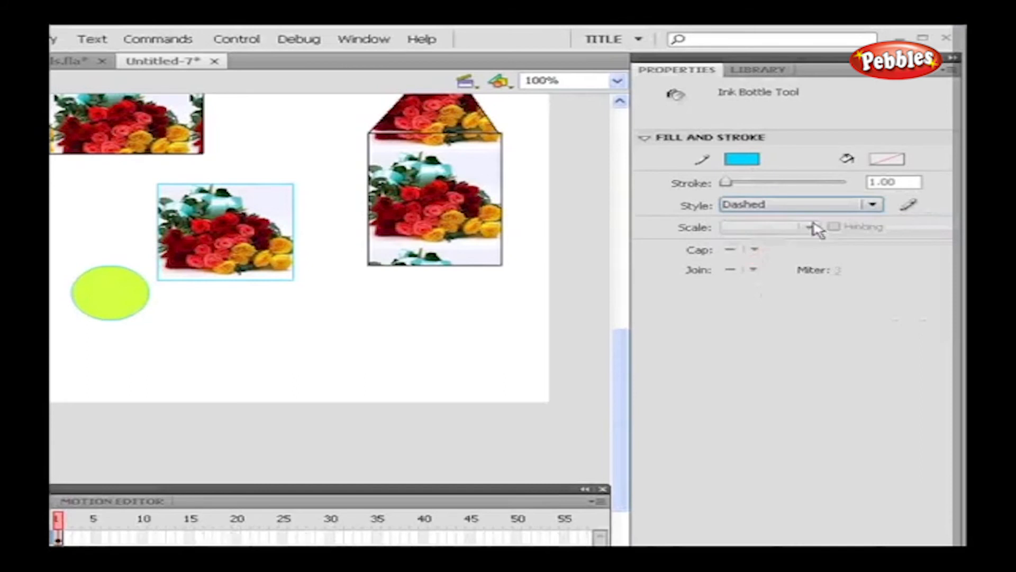
double_click(896, 182)
text(3)
click(137, 273)
click(227, 181)
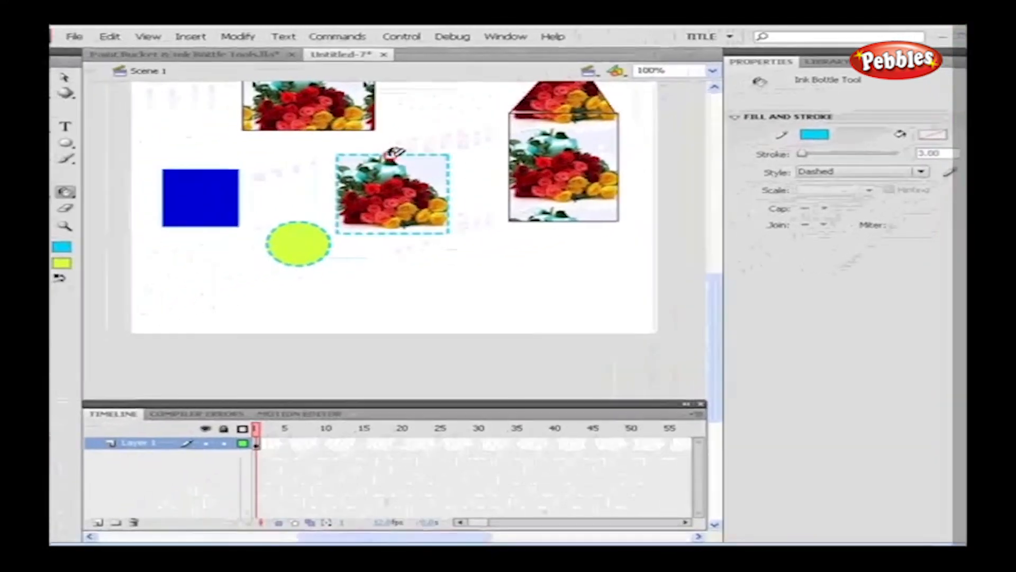